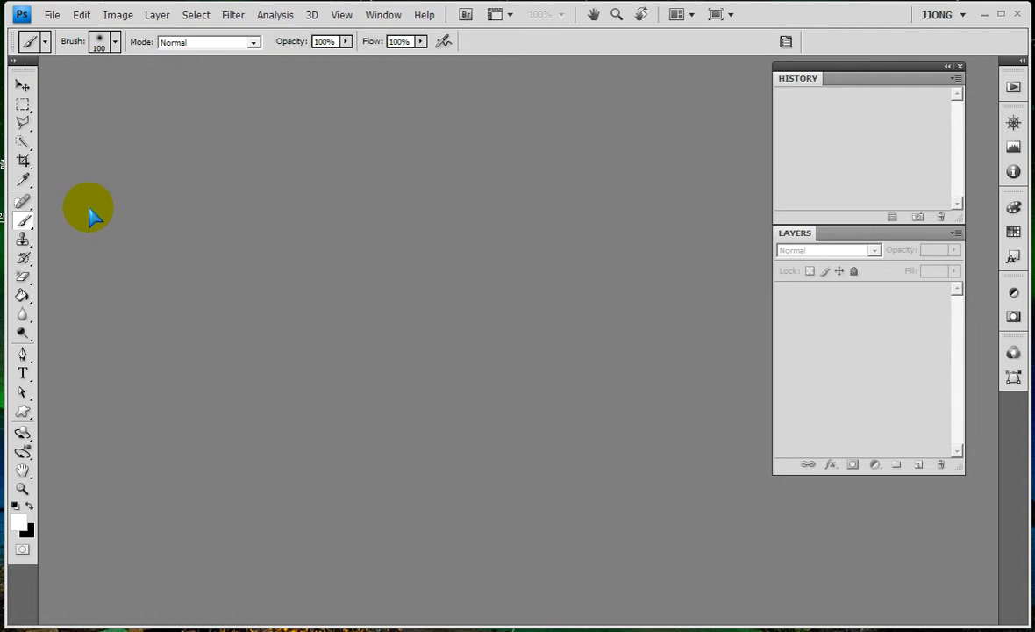
# - Open the Sec02-03 dandelion photo from the Sample folder, then close it again
pyautogui.click(52, 15)
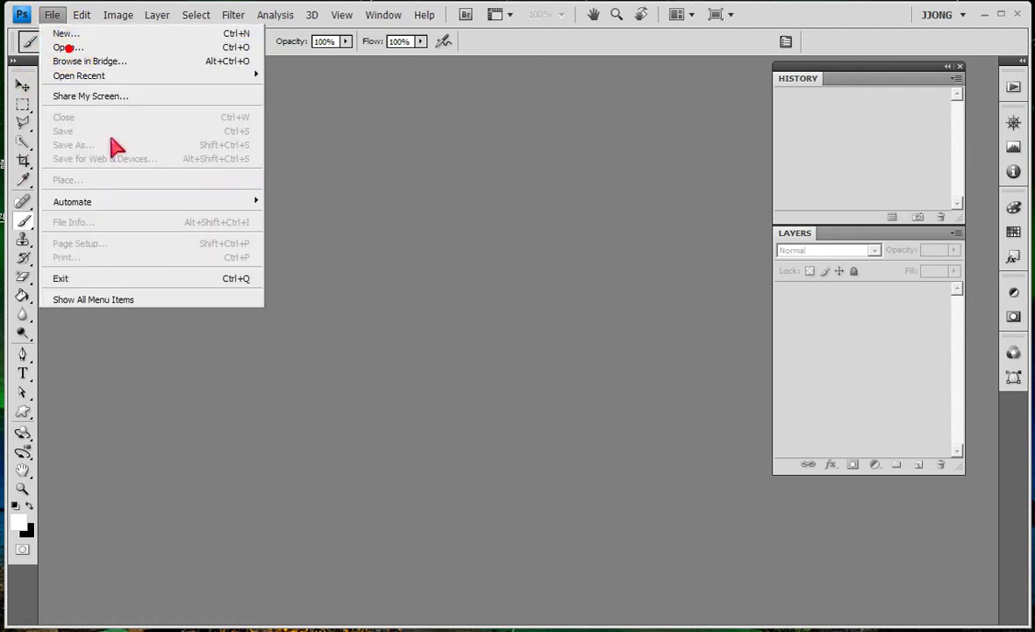
pyautogui.hotkey('ctrl', 'o')
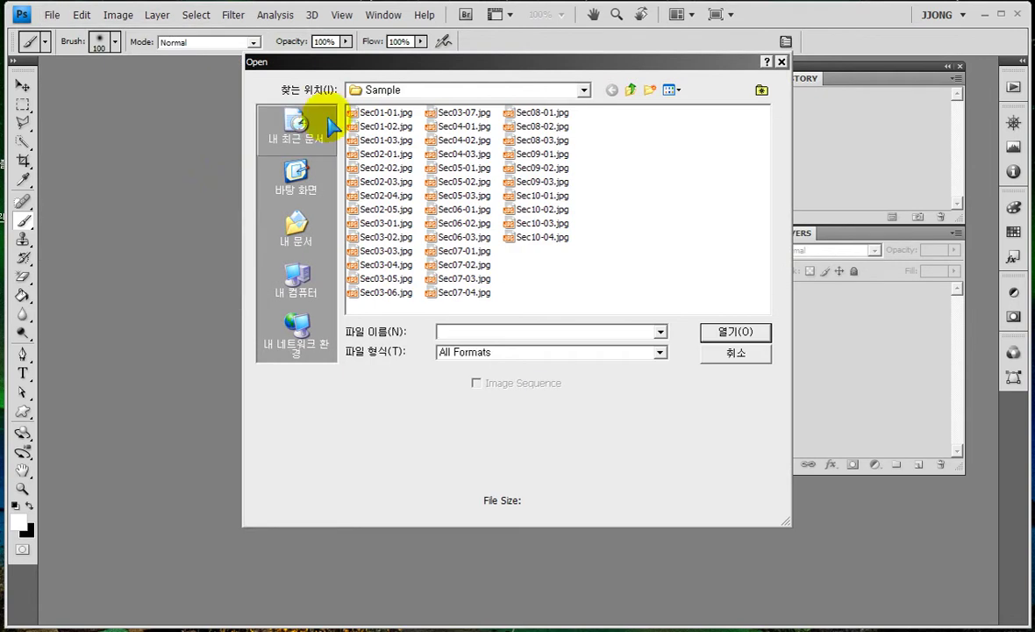
pyautogui.click(630, 91)
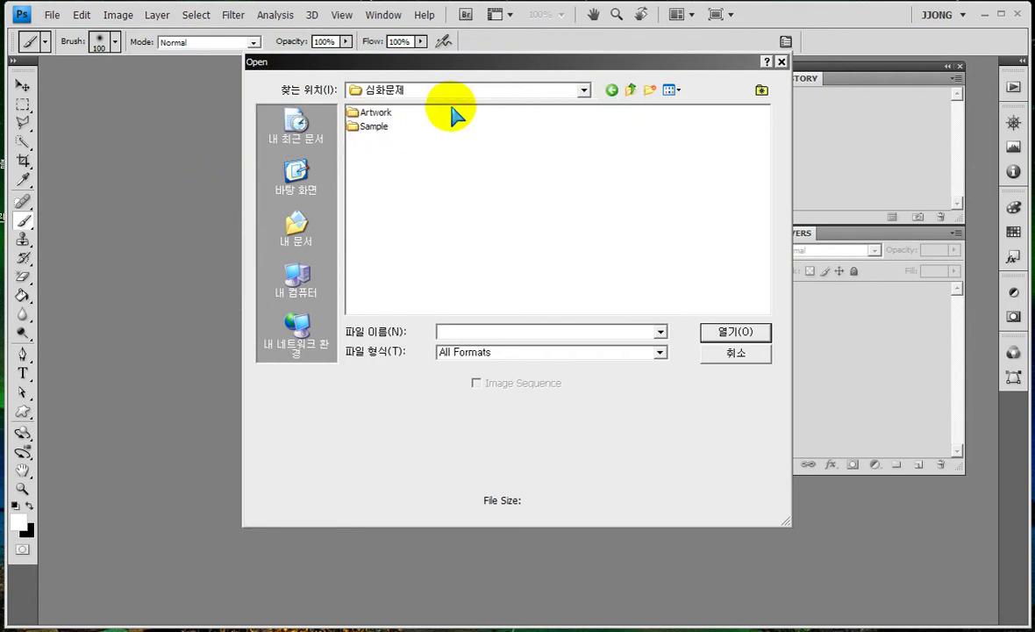
pyautogui.doubleClick(372, 126)
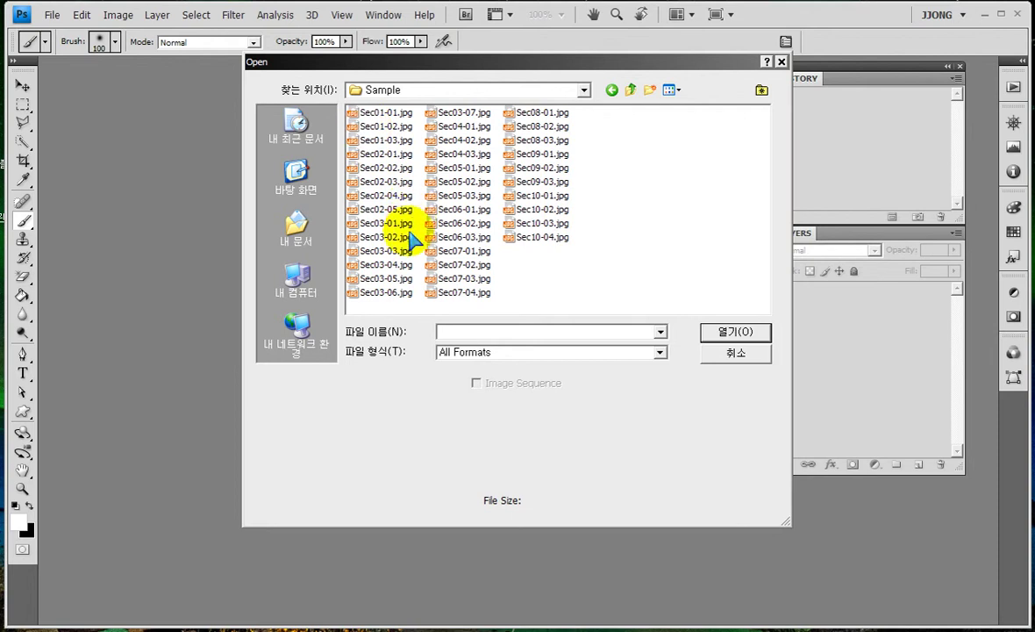
pyautogui.click(388, 196)
pyautogui.click(386, 185)
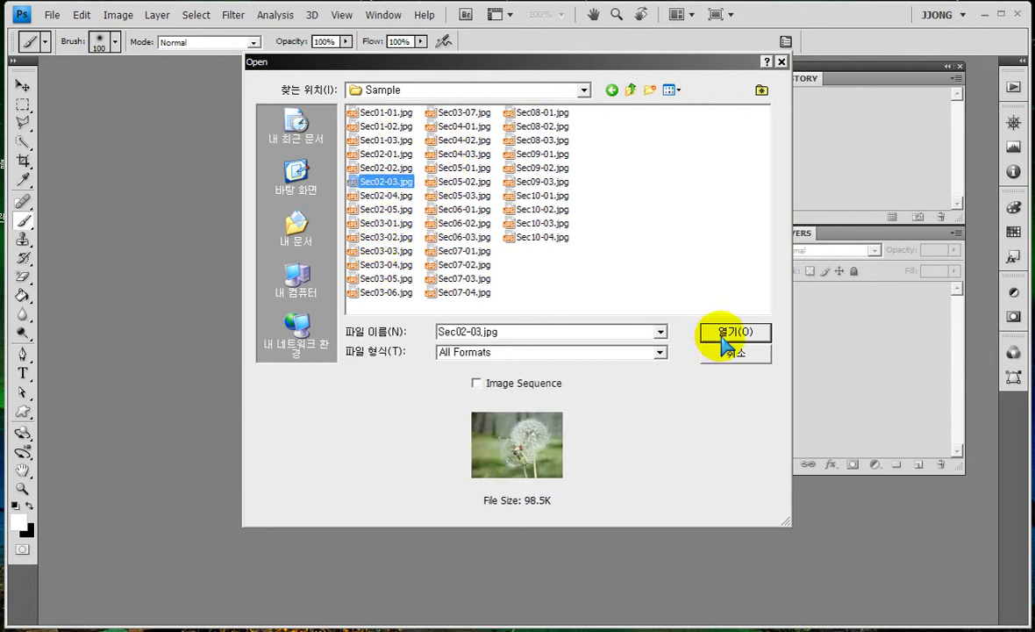
pyautogui.click(725, 332)
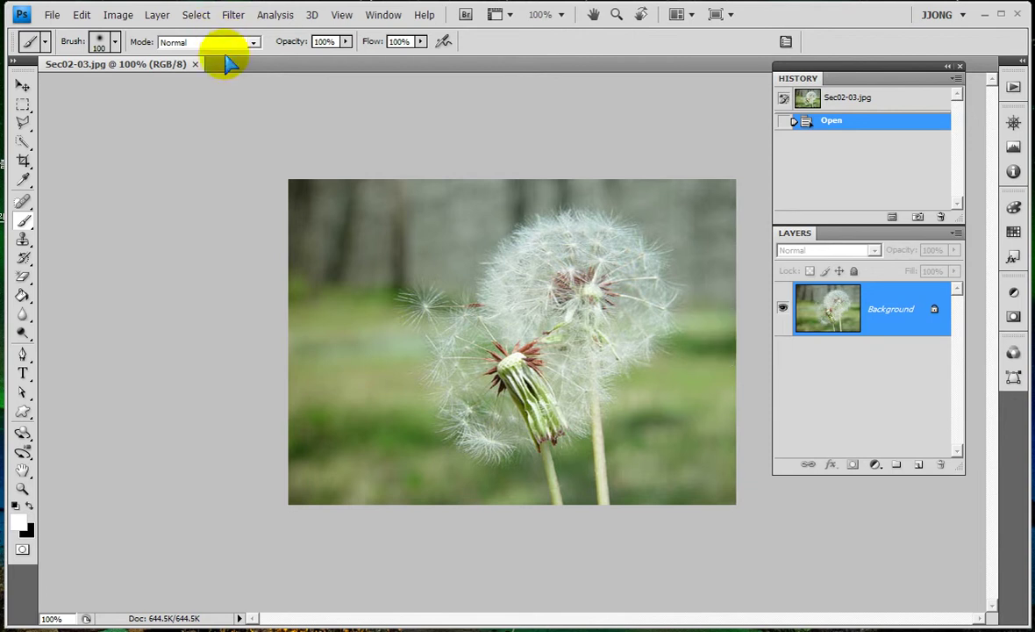
pyautogui.click(193, 65)
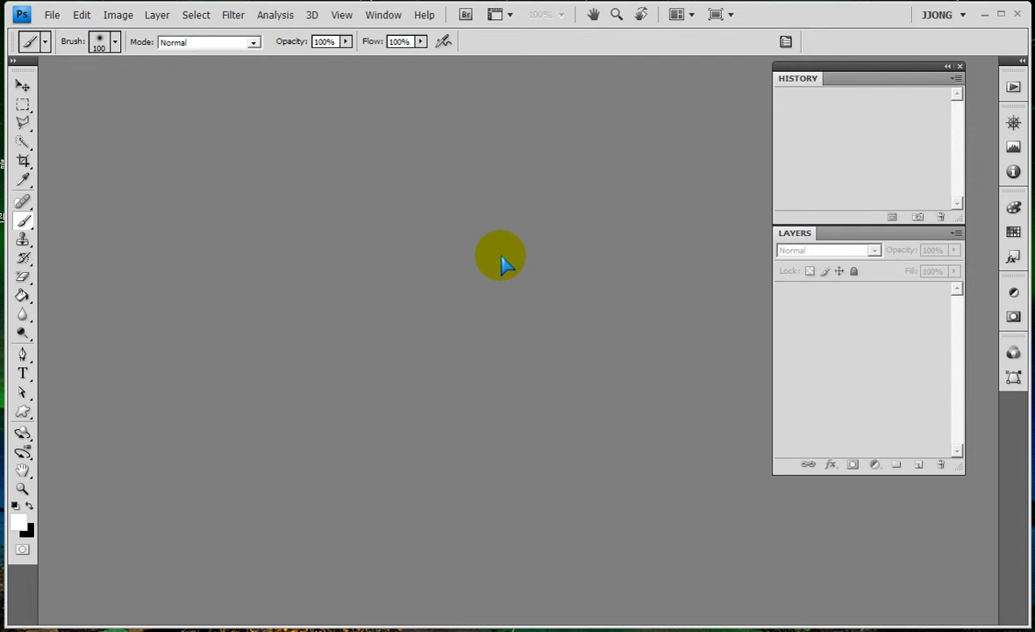
# - Open Sec02-04.jpg and Sec02-05.jpg together from the Sample folder
pyautogui.doubleClick(503, 263)
pyautogui.click(385, 198)
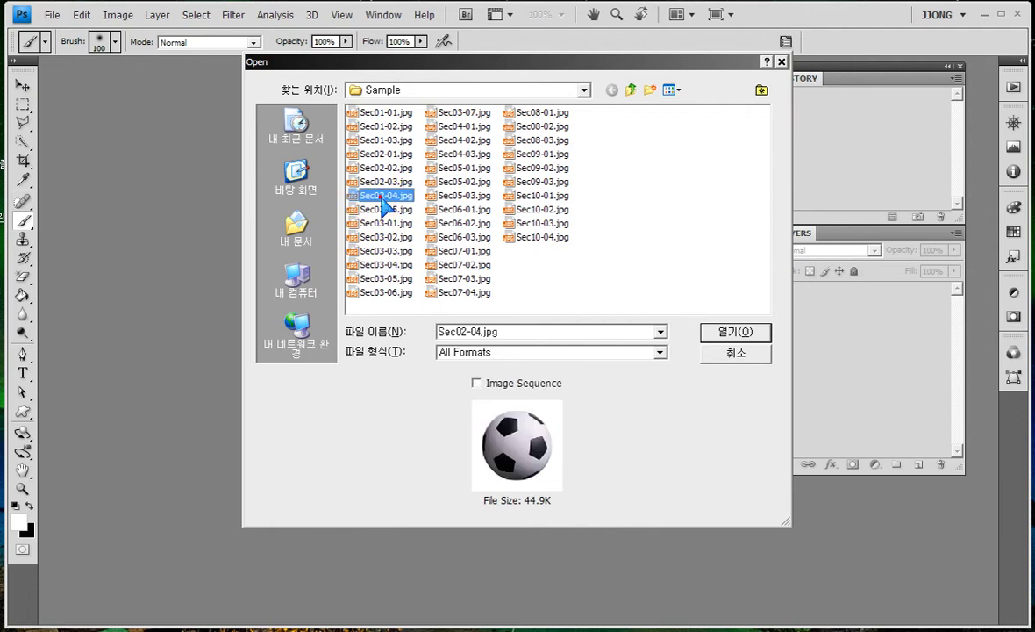
pyautogui.keyDown('ctrl'); pyautogui.click(386, 209); pyautogui.keyUp('ctrl')
pyautogui.click(713, 332)
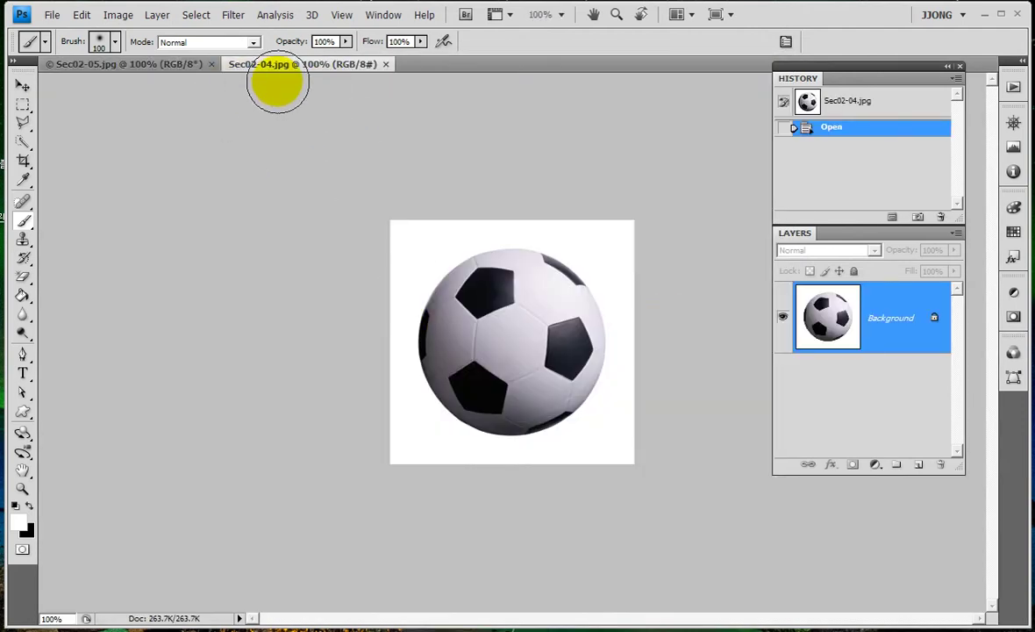
# - Float both images in their own windows, placed side by side, and enlarge the soccer-ball window
pyautogui.moveTo(277, 66); pyautogui.dragTo(365, 102)
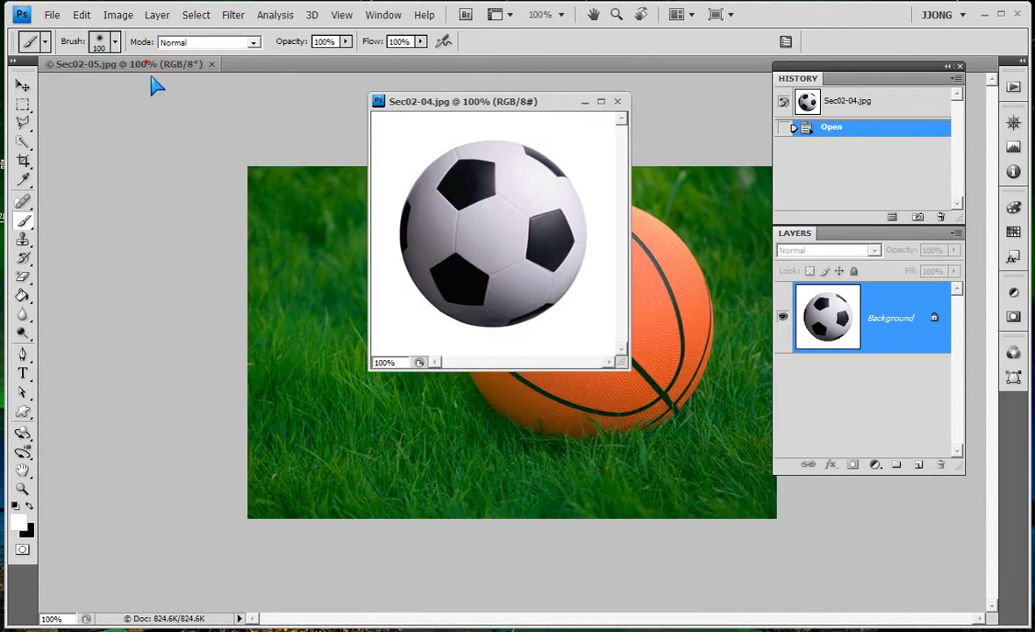
pyautogui.moveTo(144, 64); pyautogui.dragTo(175, 134)
pyautogui.moveTo(449, 104); pyautogui.dragTo(554, 127)
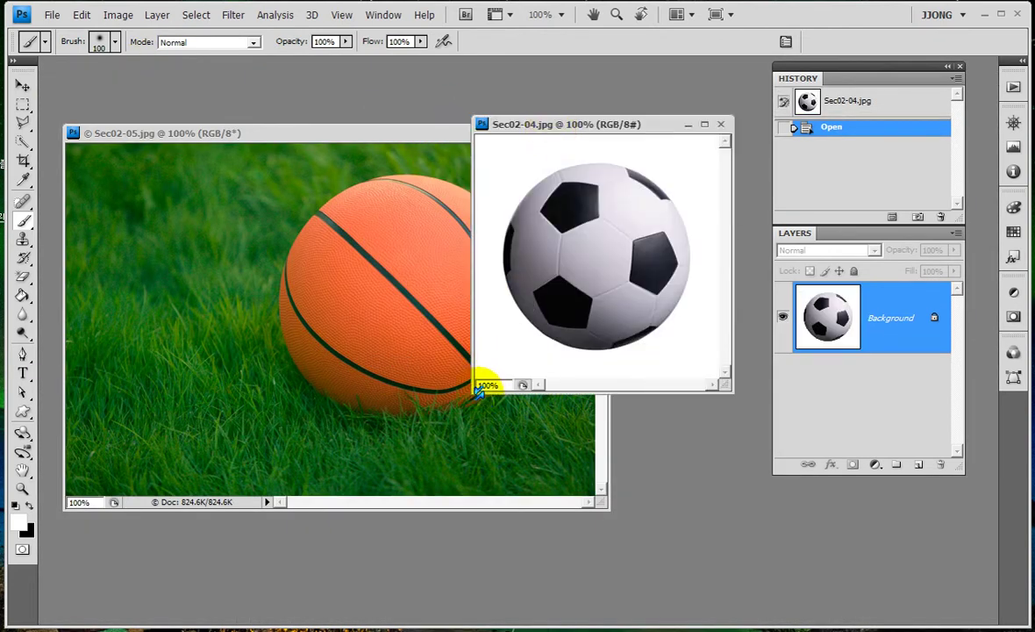
pyautogui.moveTo(475, 392); pyautogui.dragTo(430, 416)
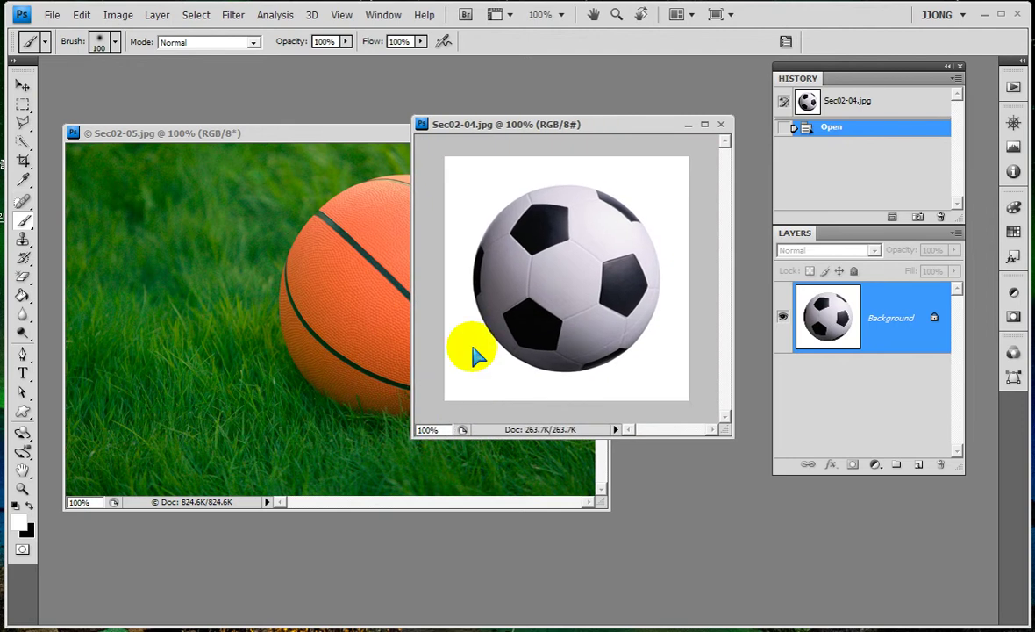
# - Choose the Elliptical Marquee Tool, keeping Feather at 0 px and Anti-alias on
pyautogui.click(22, 105)
pyautogui.moveTo(24, 108); pyautogui.dragTo(79, 128)
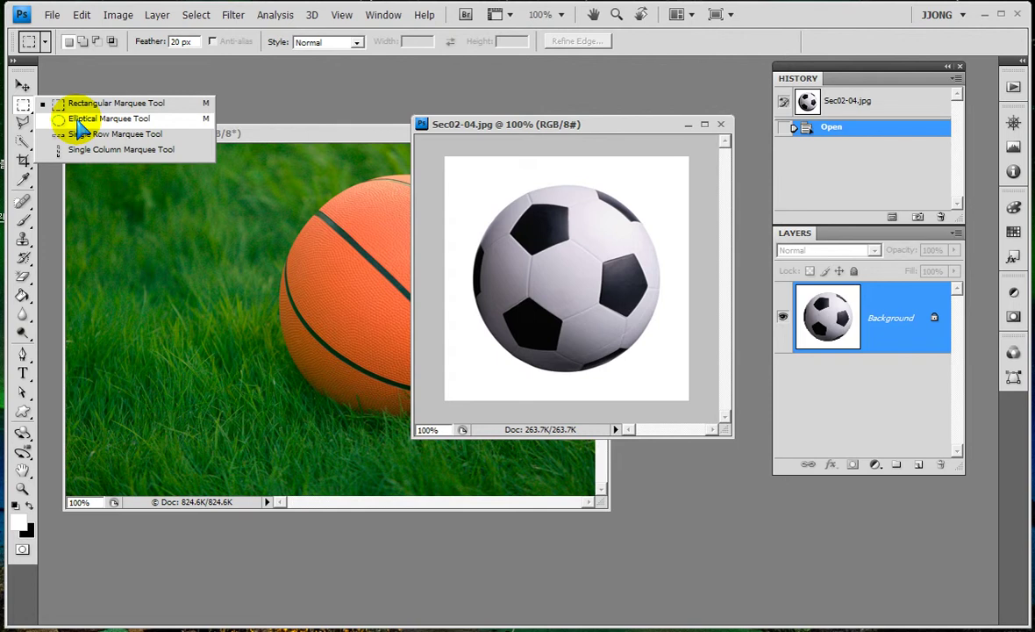
pyautogui.click(79, 127)
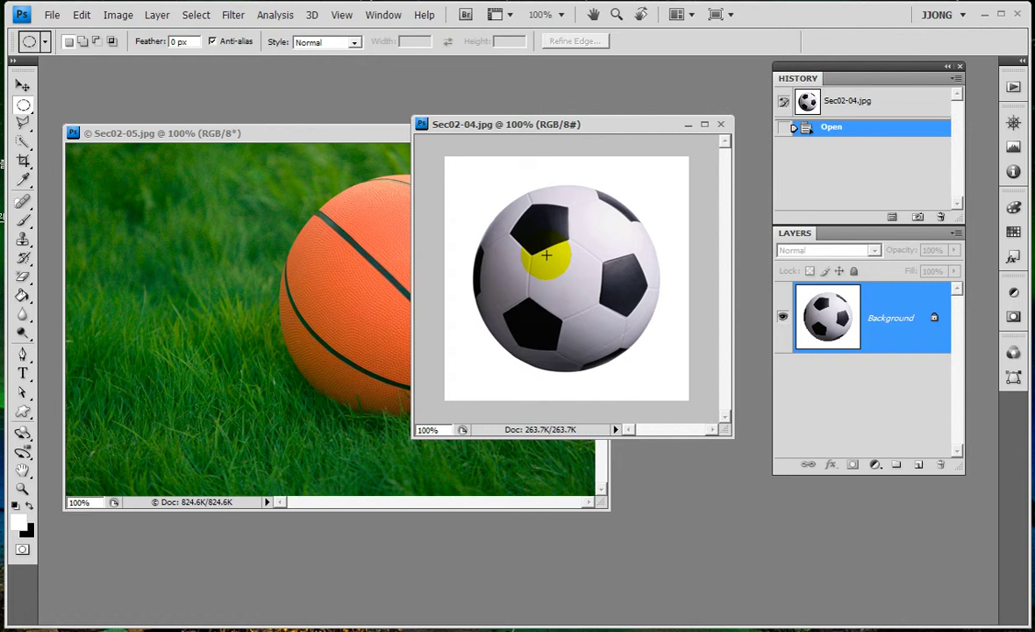
pyautogui.moveTo(149, 48)
pyautogui.mouseDown()
pyautogui.moveTo(134, 73)
pyautogui.moveTo(277, 74)
pyautogui.moveTo(158, 12)
pyautogui.moveTo(110, 22)
pyautogui.mouseUp()
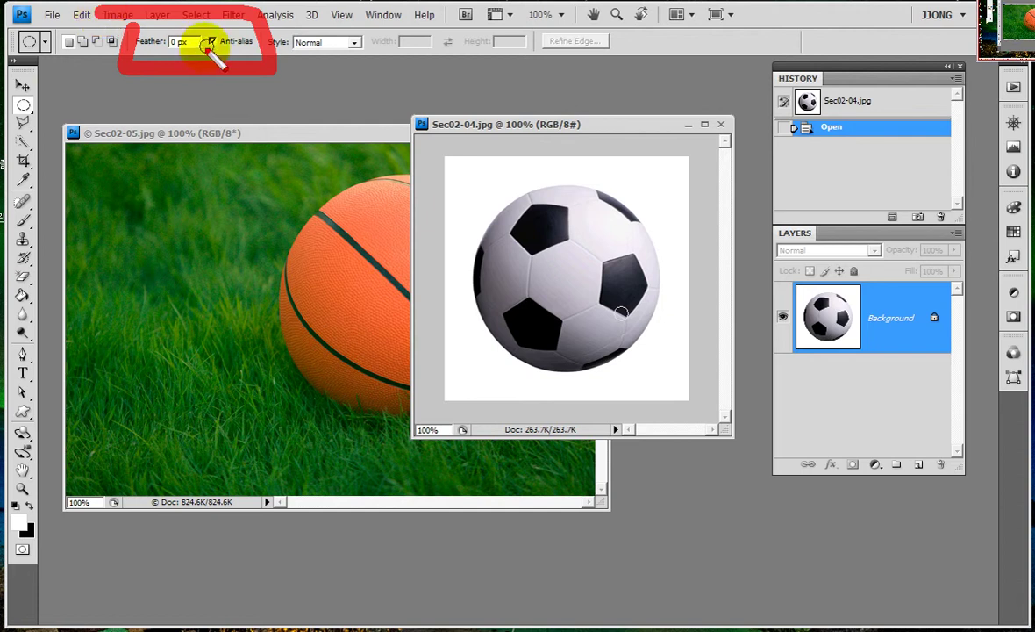
pyautogui.moveTo(27, 119)
pyautogui.mouseDown()
pyautogui.moveTo(14, 97)
pyautogui.moveTo(35, 133)
pyautogui.mouseUp()
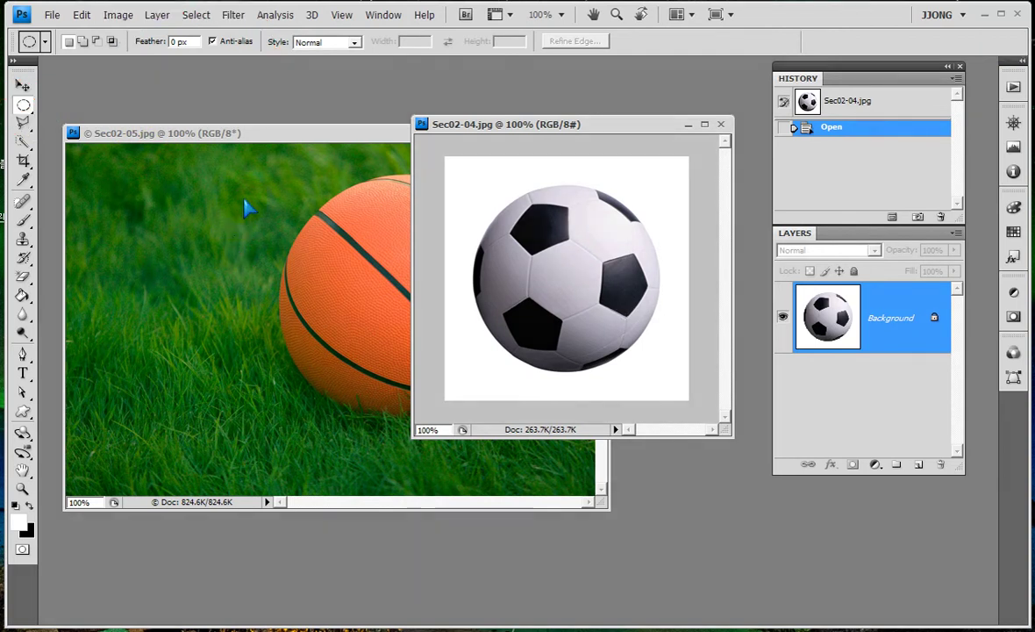
# - Drag an elliptical marquee from the soccer ball's top-left to bottom-right in Sec02-04.jpg
pyautogui.click(571, 256)
pyautogui.moveTo(566, 267); pyautogui.dragTo(584, 340)
pyautogui.click(566, 277)
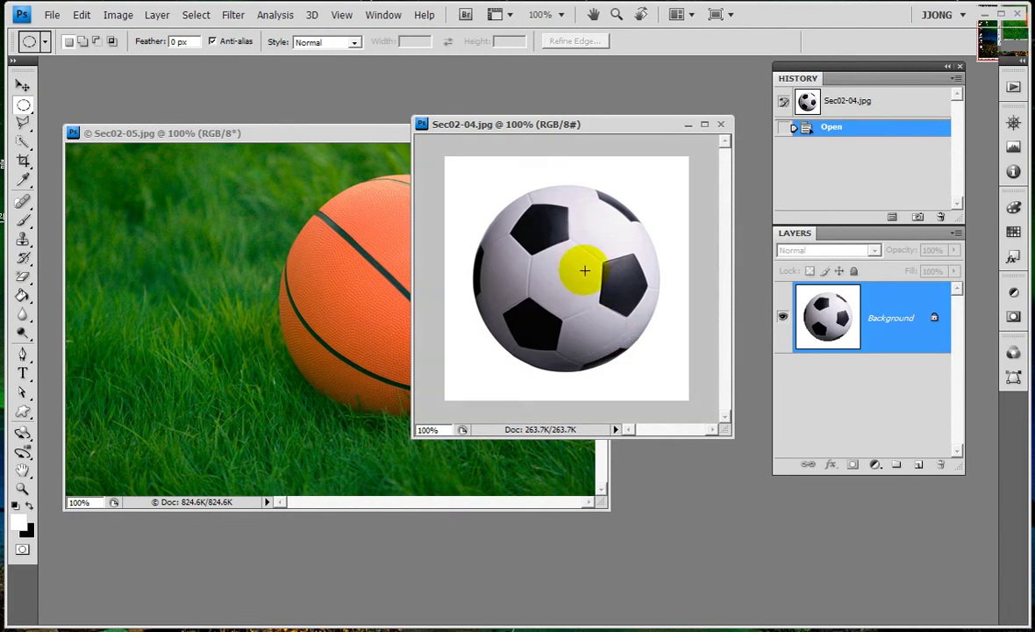
pyautogui.moveTo(566, 277)
pyautogui.mouseDown()
pyautogui.moveTo(629, 372)
pyautogui.moveTo(659, 462)
pyautogui.mouseUp()
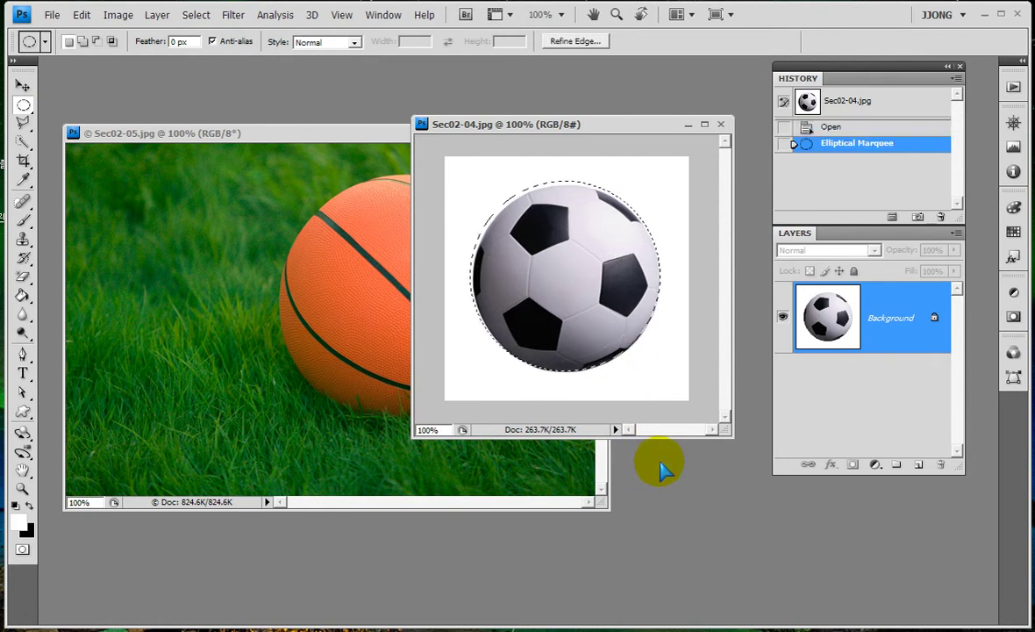
pyautogui.moveTo(562, 275)
pyautogui.mouseDown()
pyautogui.moveTo(604, 362)
pyautogui.moveTo(621, 336)
pyautogui.mouseUp()
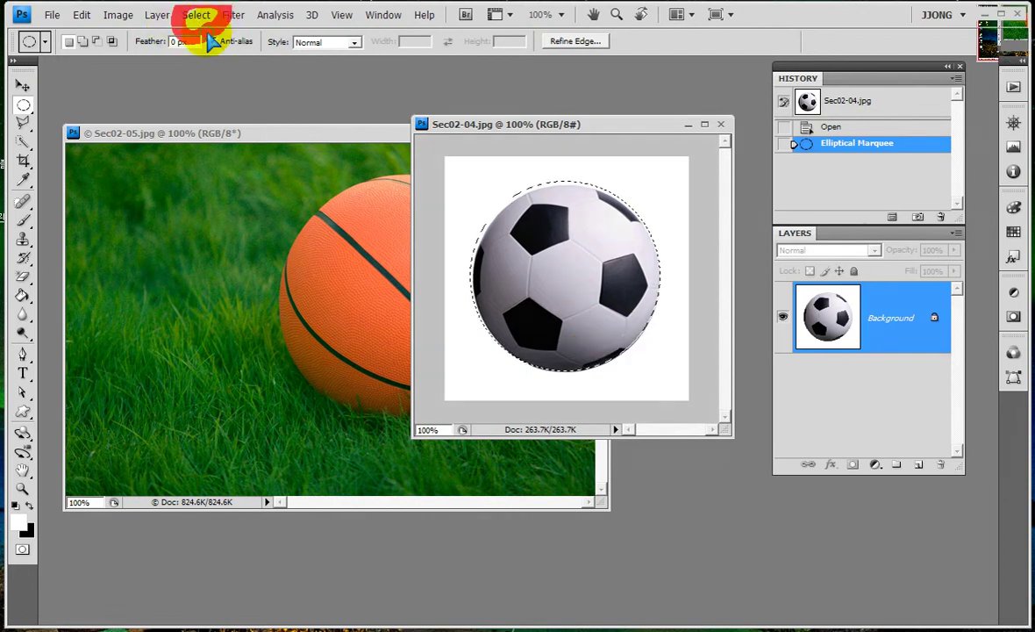
# - Use Transform Selection to squash and narrow the ellipse to the ball's edge, then commit
pyautogui.click(197, 16)
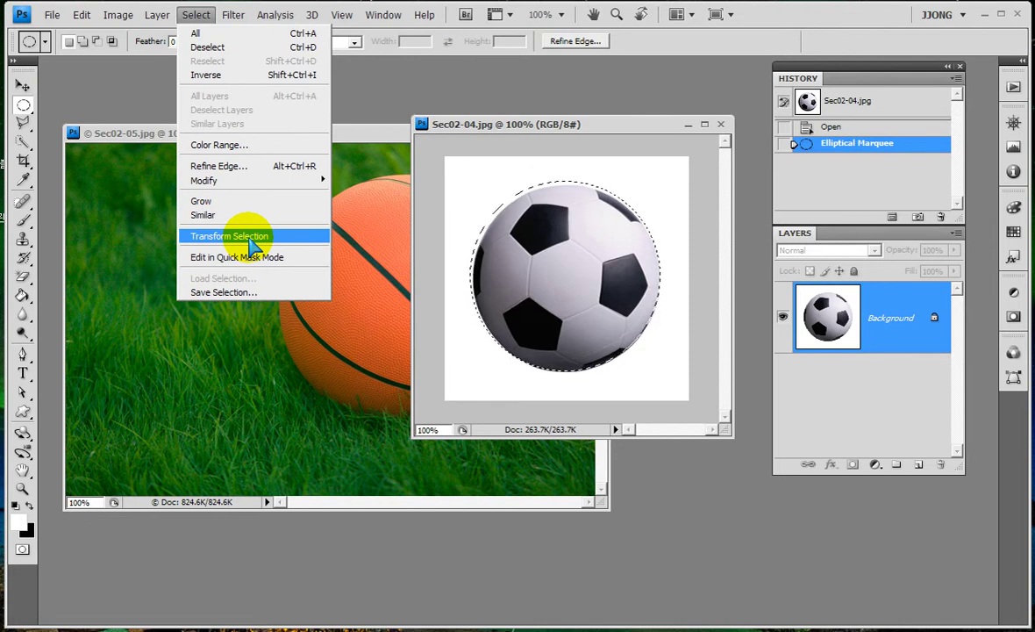
pyautogui.click(254, 238)
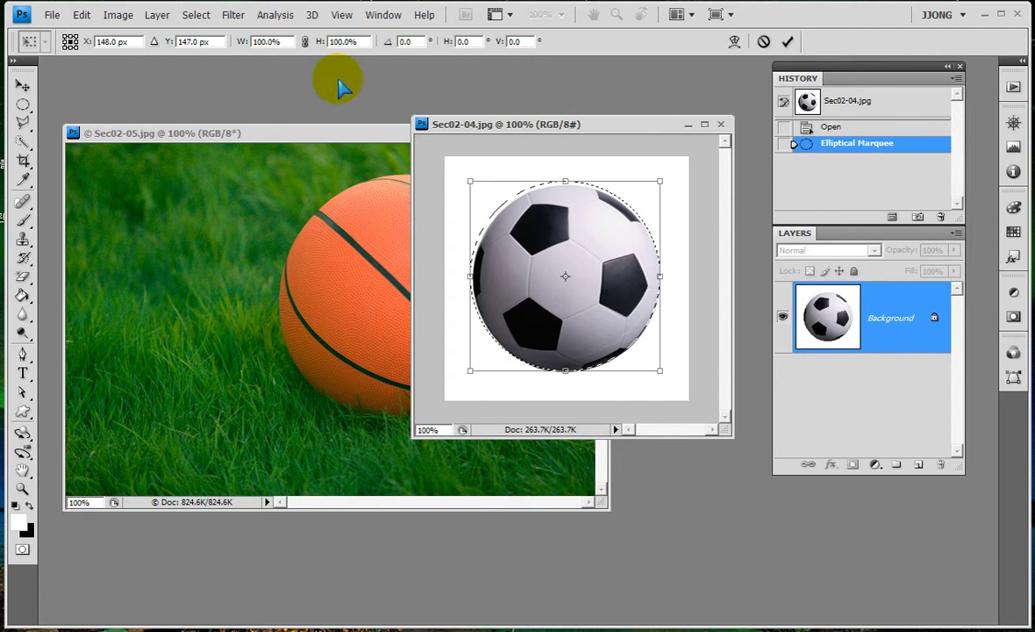
pyautogui.moveTo(568, 172); pyautogui.dragTo(564, 181)
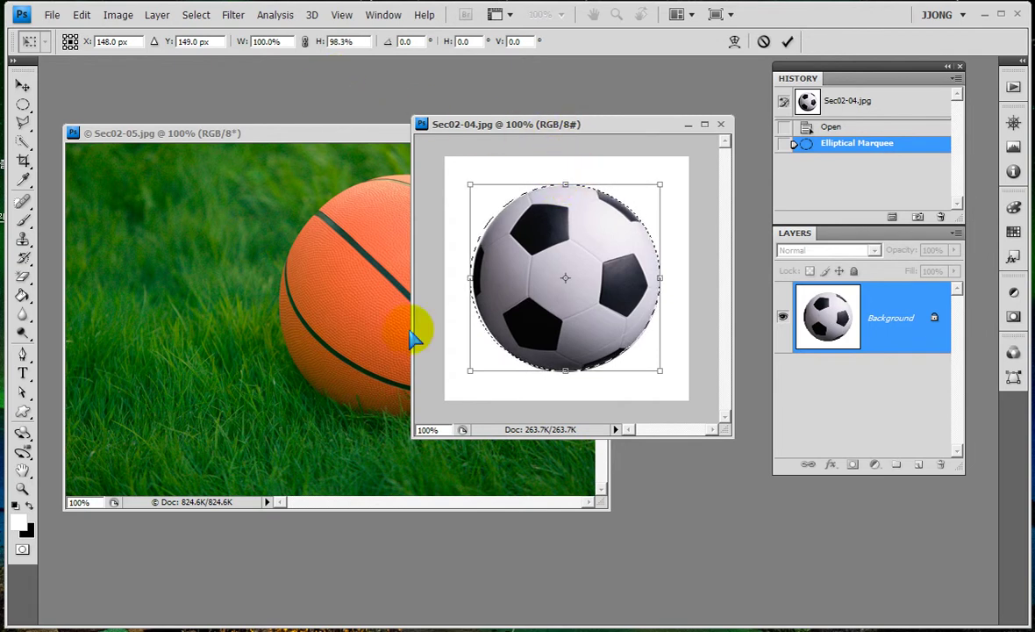
pyautogui.moveTo(471, 279); pyautogui.dragTo(472, 279)
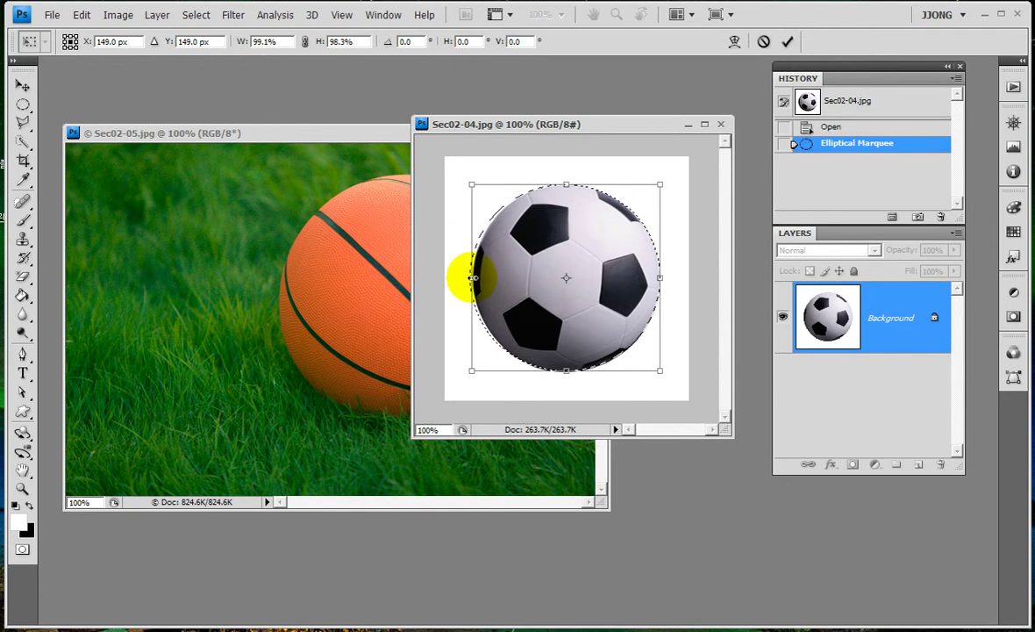
pyautogui.press('Return')
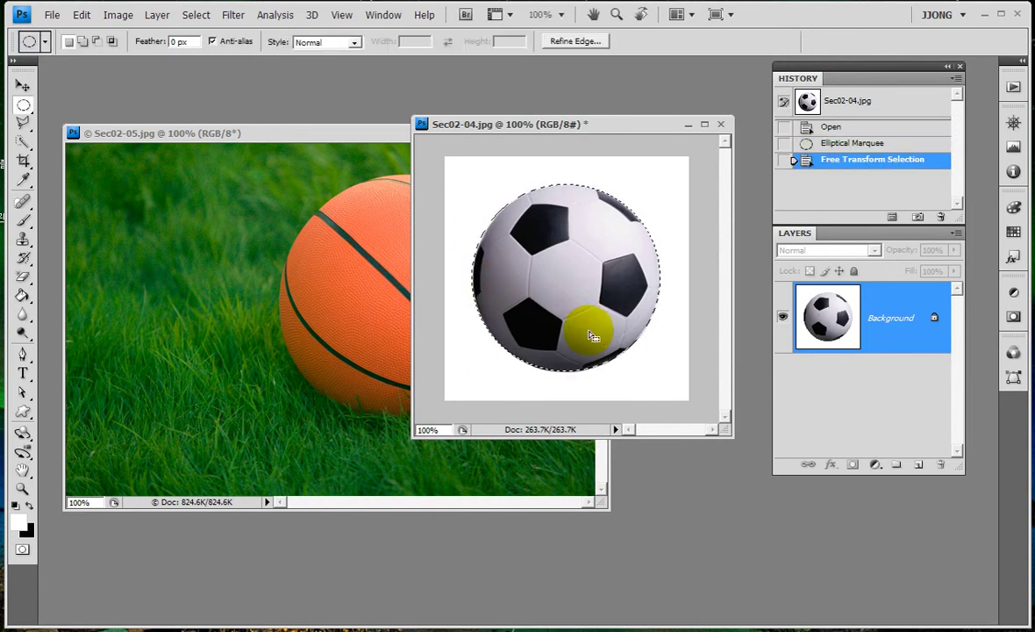
# - Drag the selected soccer ball into the grass photo, then revert both photos to their opened History snapshots
pyautogui.click(23, 85)
pyautogui.moveTo(565, 267)
pyautogui.mouseDown()
pyautogui.moveTo(517, 272)
pyautogui.moveTo(358, 247)
pyautogui.moveTo(536, 266)
pyautogui.moveTo(208, 332)
pyautogui.moveTo(235, 356)
pyautogui.moveTo(224, 352)
pyautogui.mouseUp()
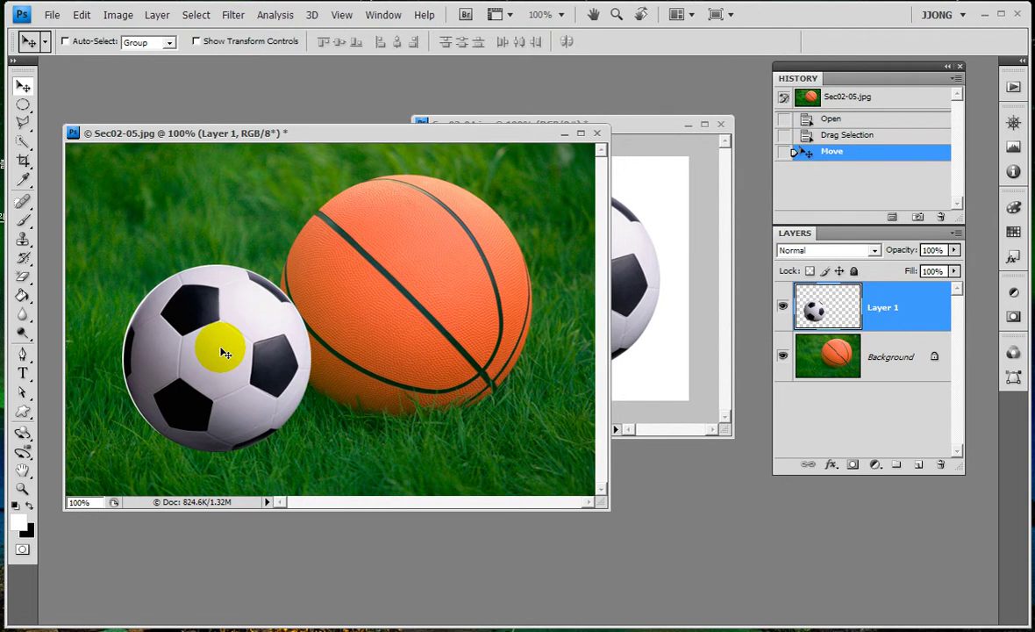
pyautogui.click(854, 97)
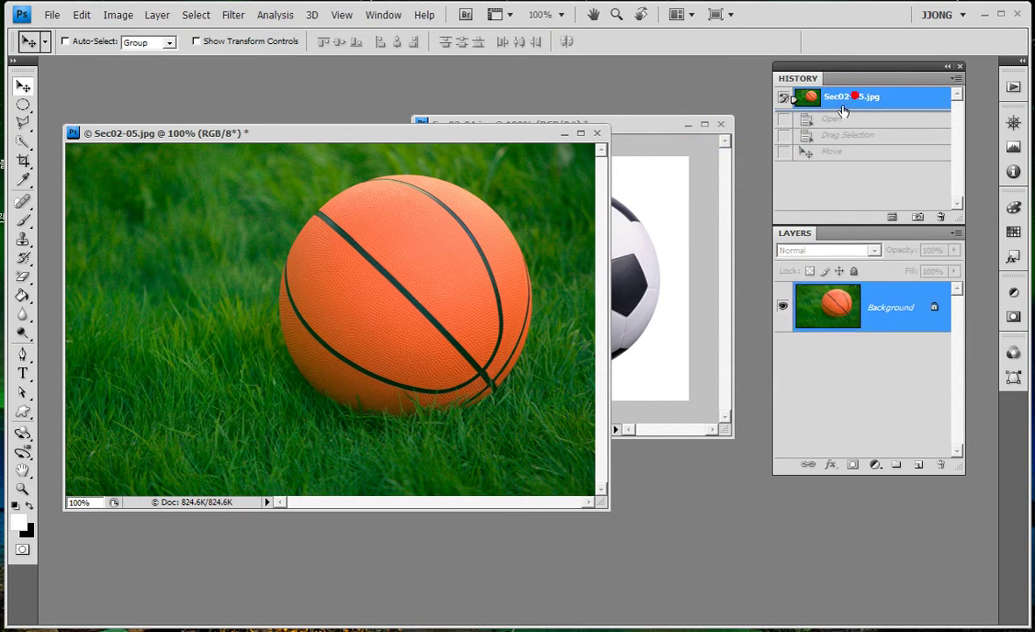
pyautogui.click(646, 132)
pyautogui.click(882, 101)
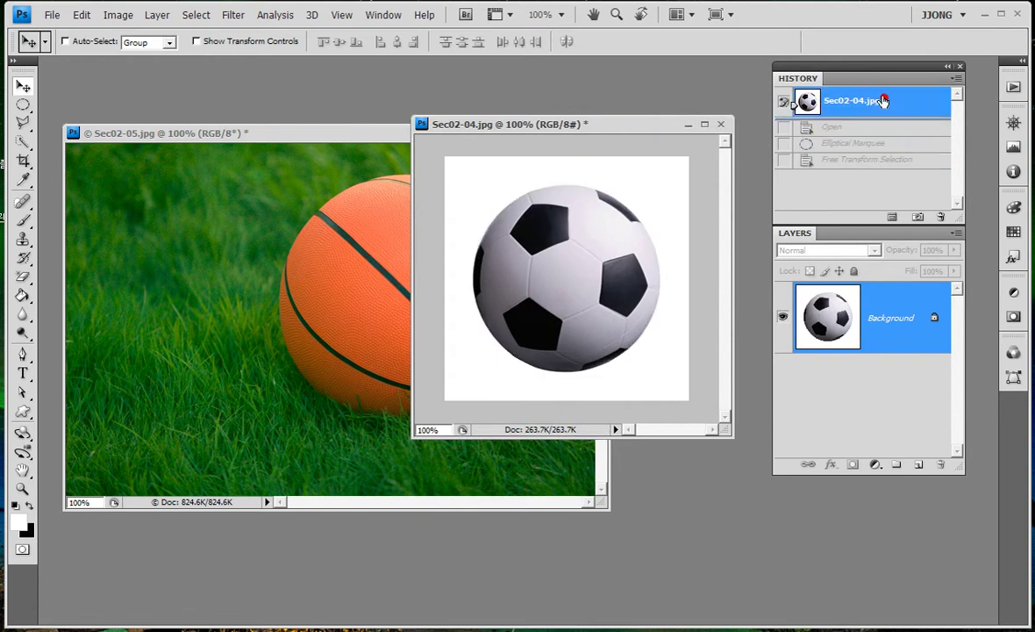
pyautogui.click(888, 105)
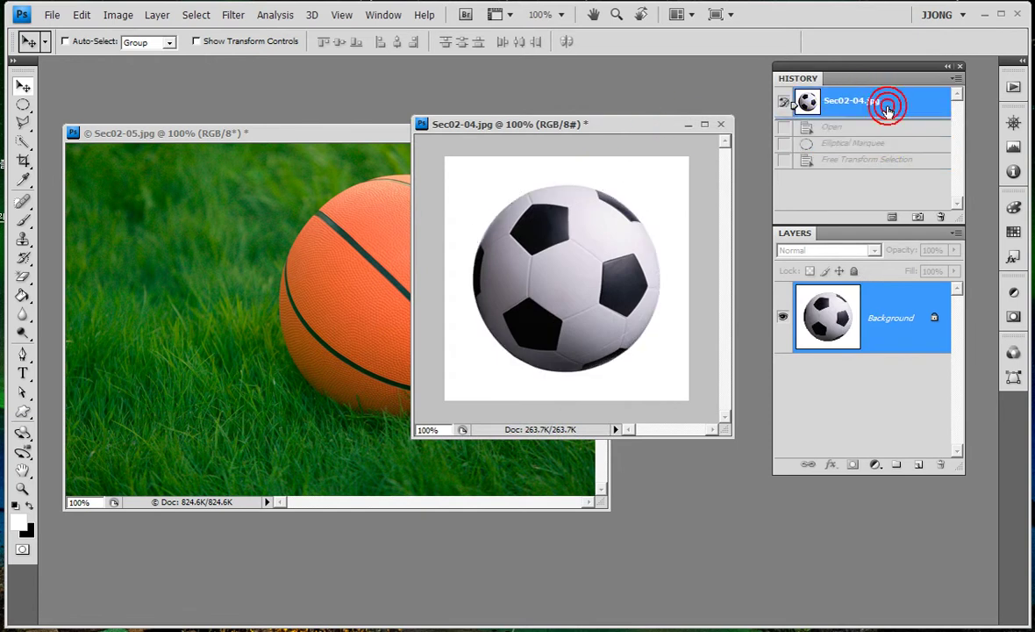
pyautogui.click(24, 283)
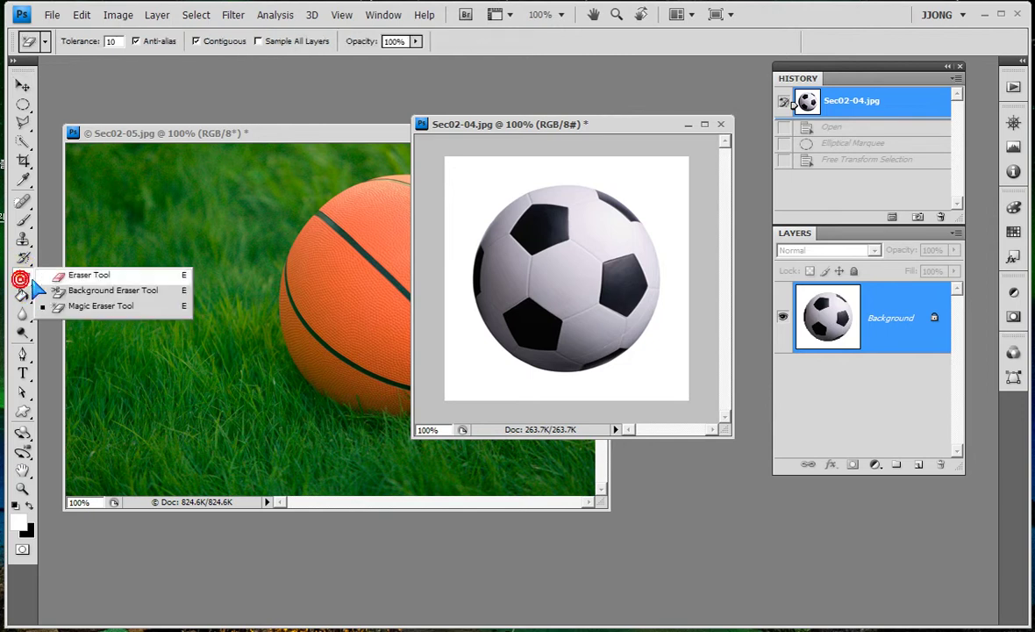
# - Select the Magic Eraser Tool with Tolerance set to 10
pyautogui.click(117, 312)
pyautogui.click(110, 42)
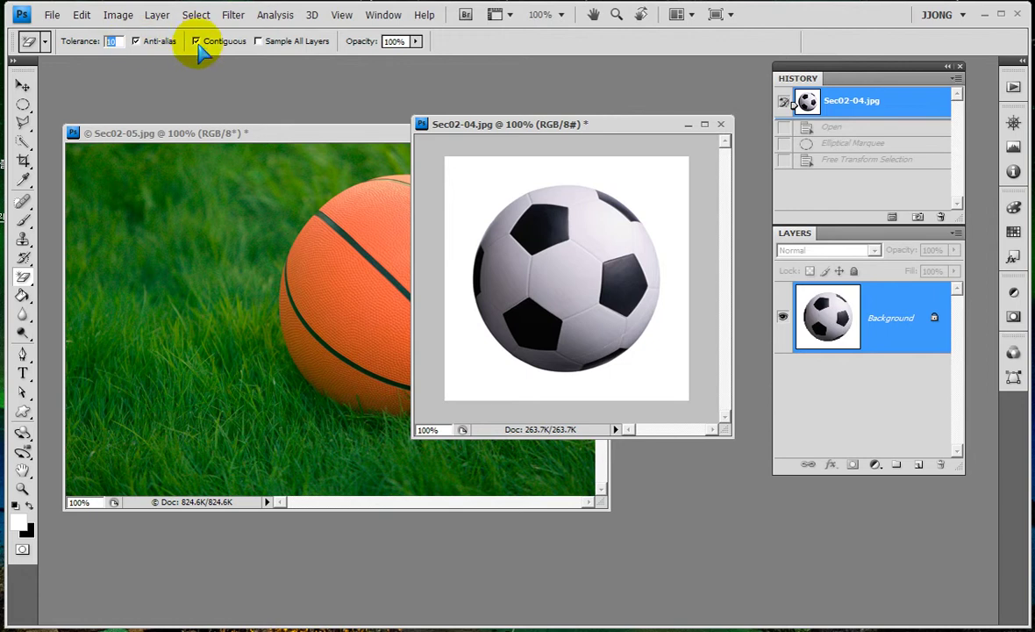
pyautogui.click(116, 41)
pyautogui.click(66, 50)
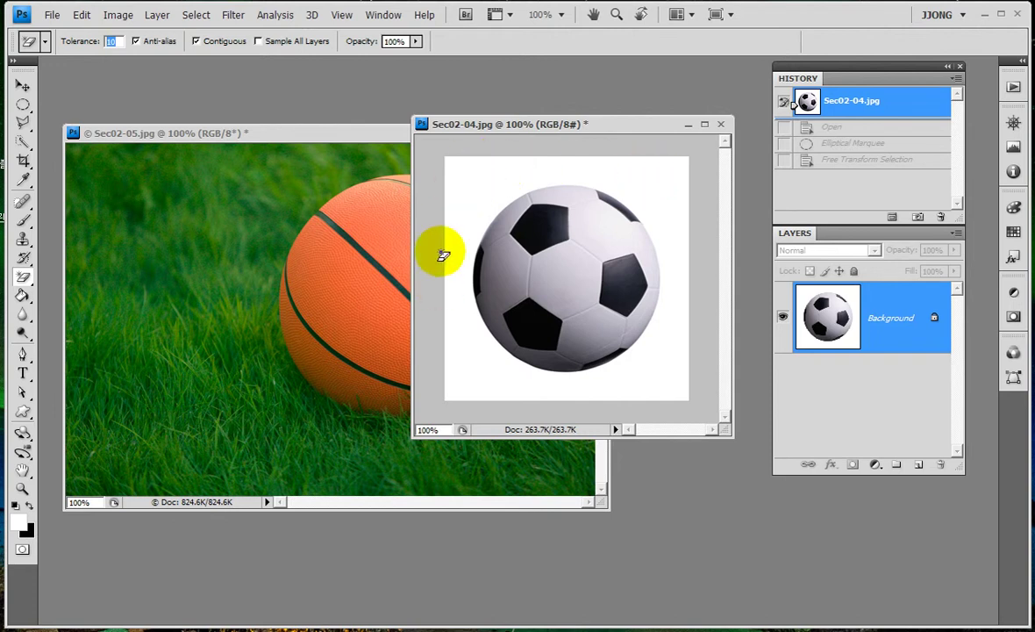
# - Erase the soccer ball's white background and drag the cut-out into Sec02-05.jpg as Layer 1
pyautogui.click(481, 194)
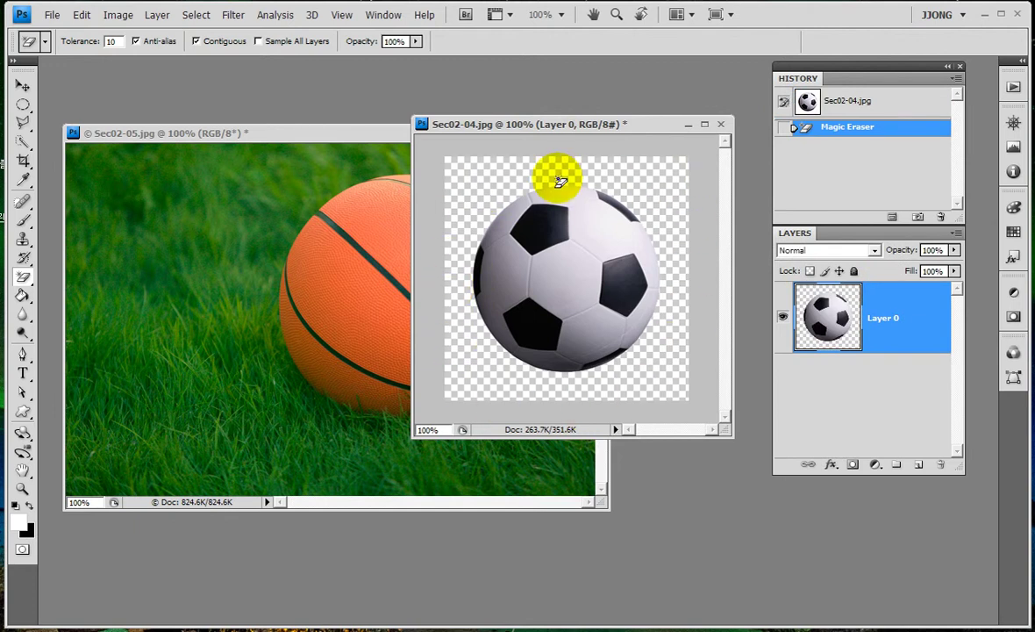
pyautogui.click(22, 85)
pyautogui.moveTo(562, 290); pyautogui.dragTo(200, 366)
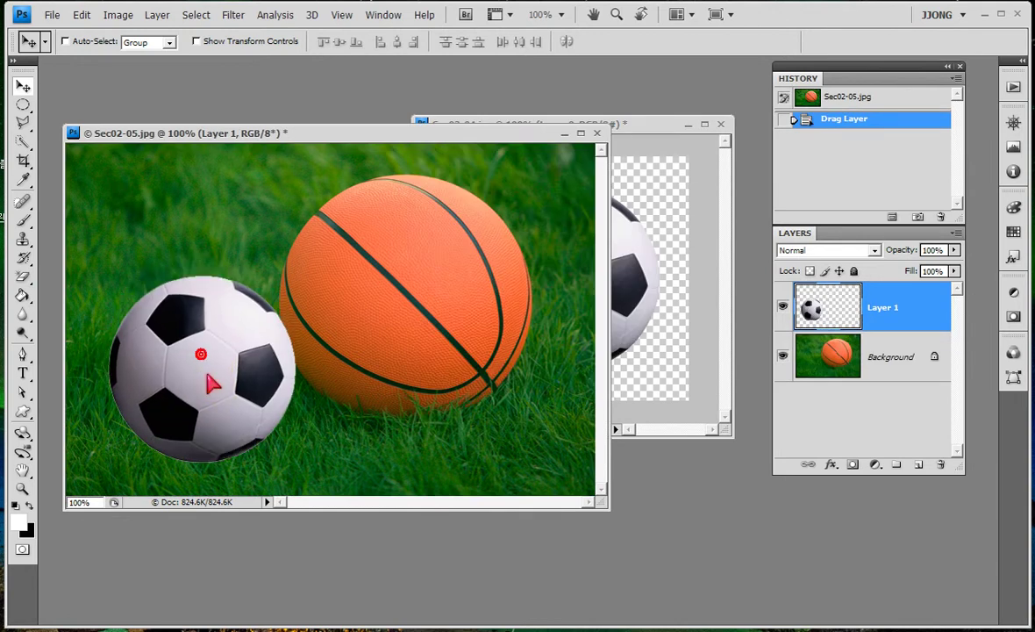
# - Close Sec02-04.jpg, reposition and enlarge the Sec02-05 window, and shift Layer 1 to the left edge
pyautogui.click(721, 125)
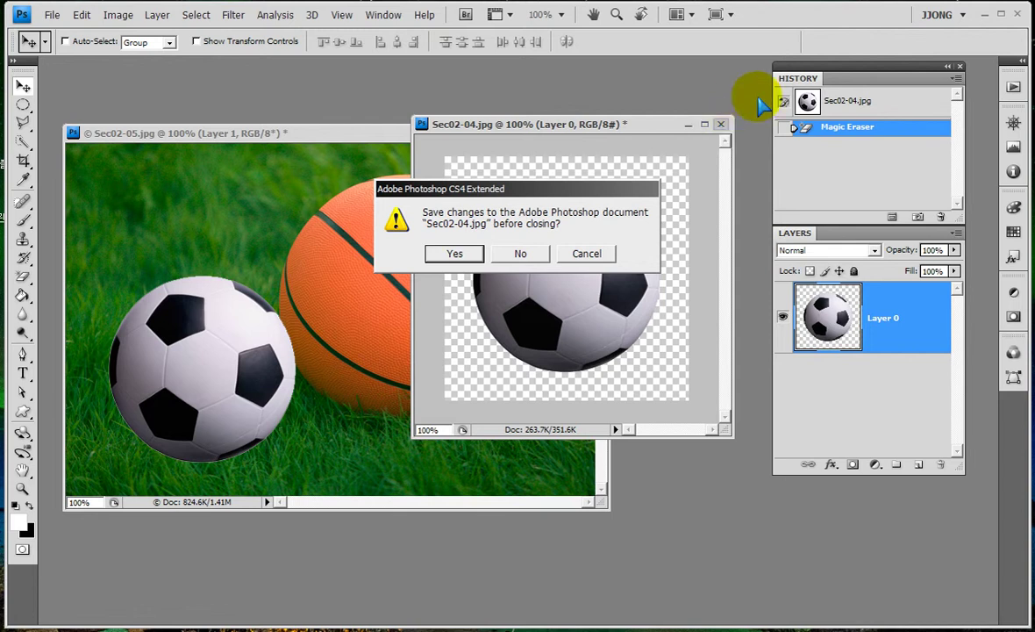
pyautogui.click(523, 254)
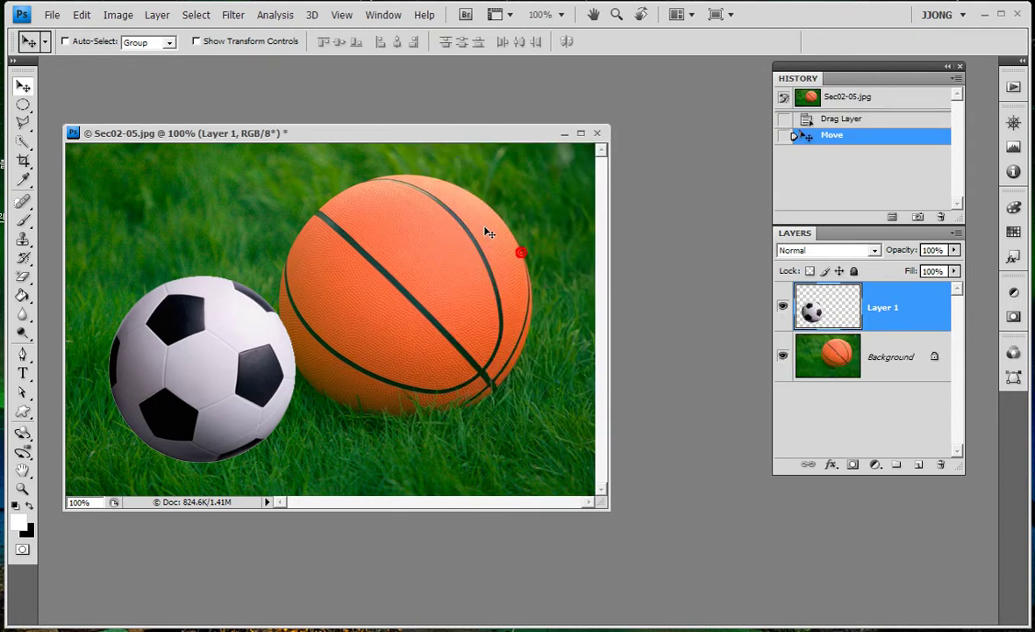
pyautogui.moveTo(486, 132); pyautogui.dragTo(545, 103)
pyautogui.moveTo(658, 474); pyautogui.dragTo(733, 531)
pyautogui.moveTo(345, 377)
pyautogui.mouseDown()
pyautogui.moveTo(309, 376)
pyautogui.moveTo(228, 412)
pyautogui.moveTo(230, 405)
pyautogui.mouseUp()
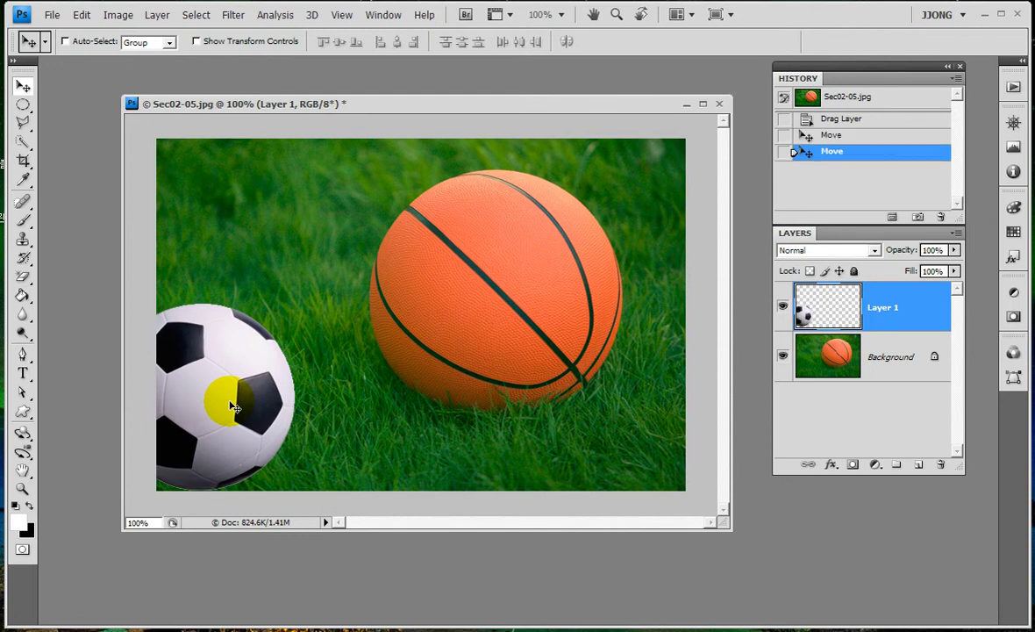
# - Alt-drag the soccer ball down and right to make an overlapping Layer 1 copy
pyautogui.click(22, 85)
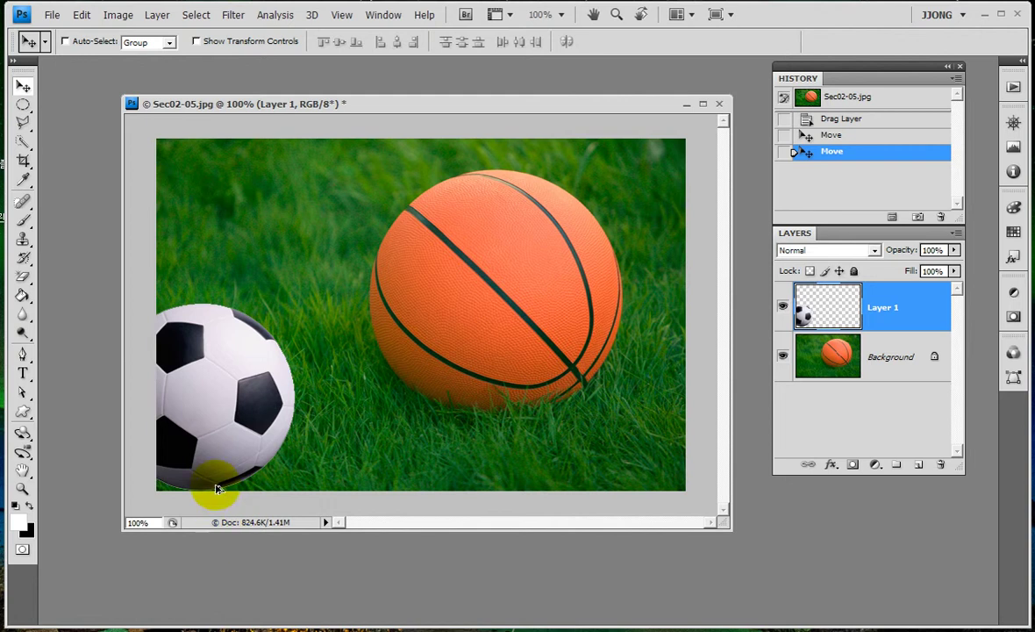
pyautogui.moveTo(215, 408); pyautogui.dragTo(307, 450)
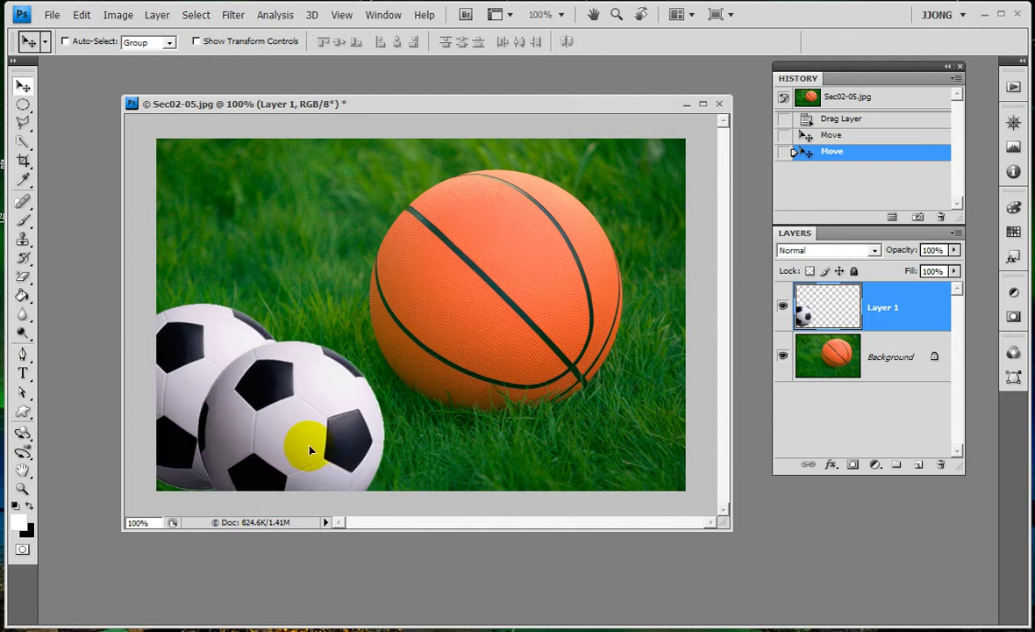
pyautogui.moveTo(307, 450); pyautogui.dragTo(334, 461)
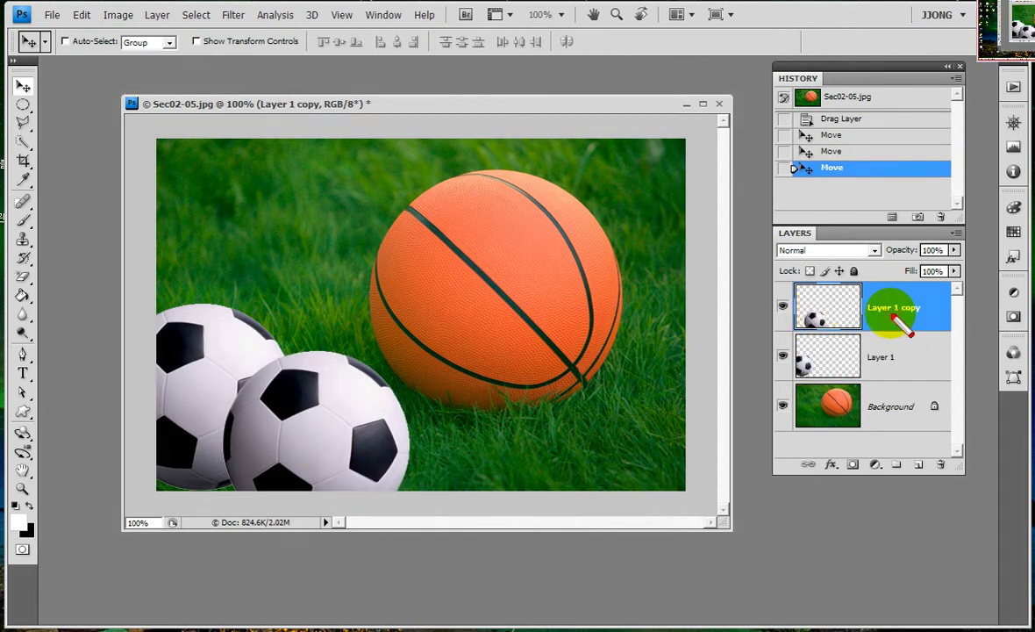
# - Alt-drag Layer 1 copy to the lower right, creating Layer 1 copy 2 beside the basketball
pyautogui.moveTo(891, 328)
pyautogui.mouseDown()
pyautogui.moveTo(948, 297)
pyautogui.moveTo(888, 335)
pyautogui.mouseUp()
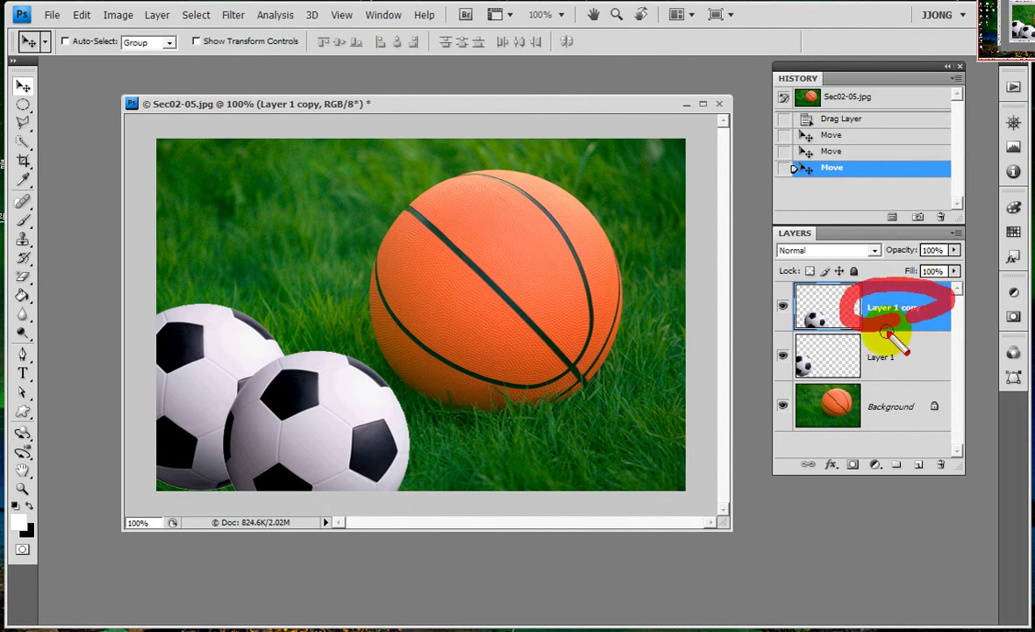
pyautogui.press('Escape')
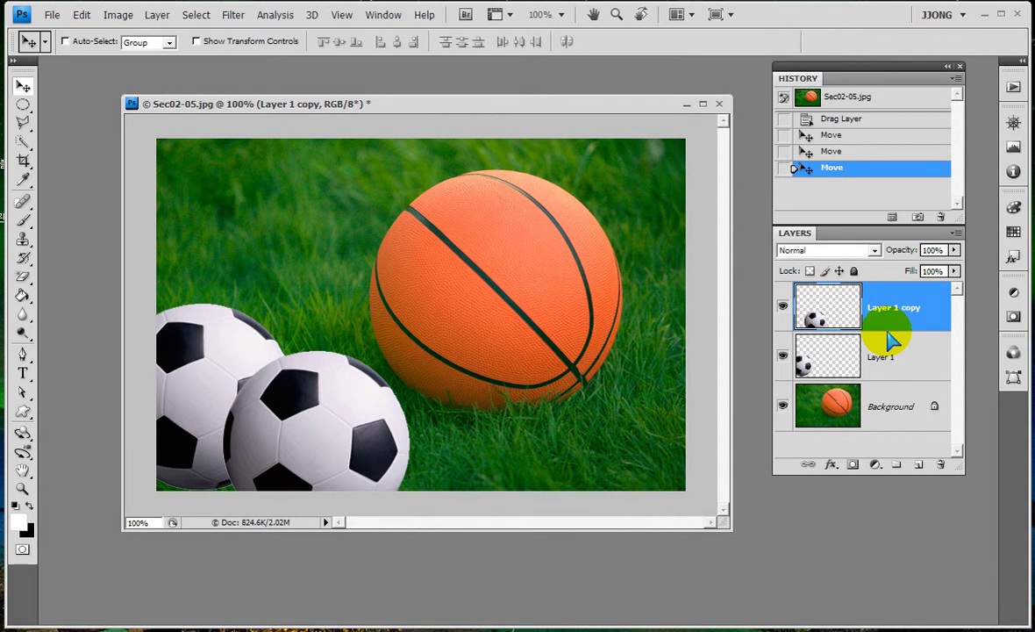
pyautogui.moveTo(304, 429); pyautogui.dragTo(603, 422)
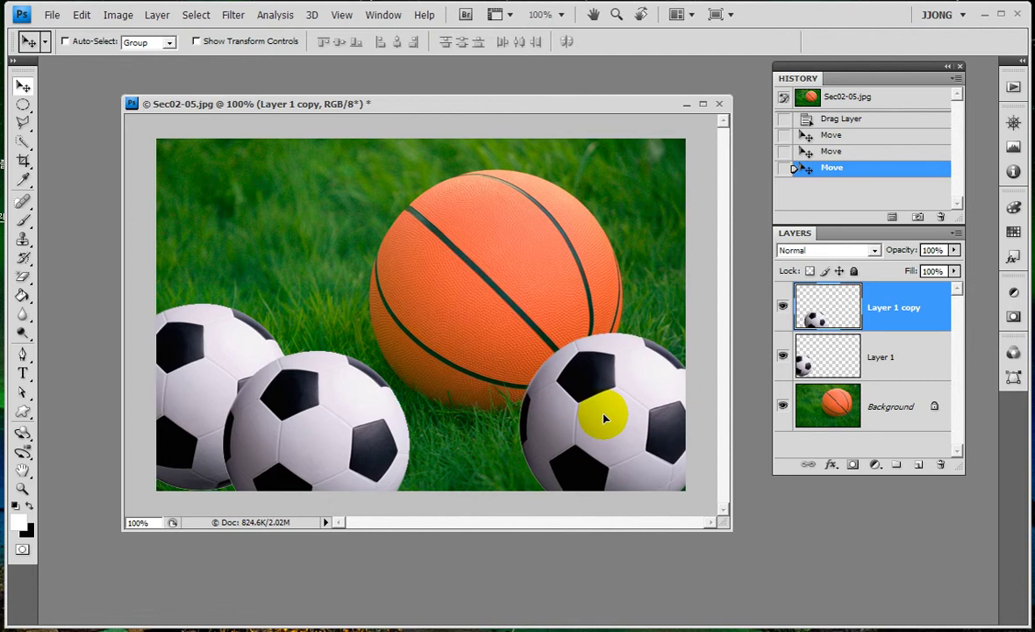
pyautogui.moveTo(604, 422)
pyautogui.mouseDown()
pyautogui.moveTo(596, 417)
pyautogui.moveTo(602, 429)
pyautogui.mouseUp()
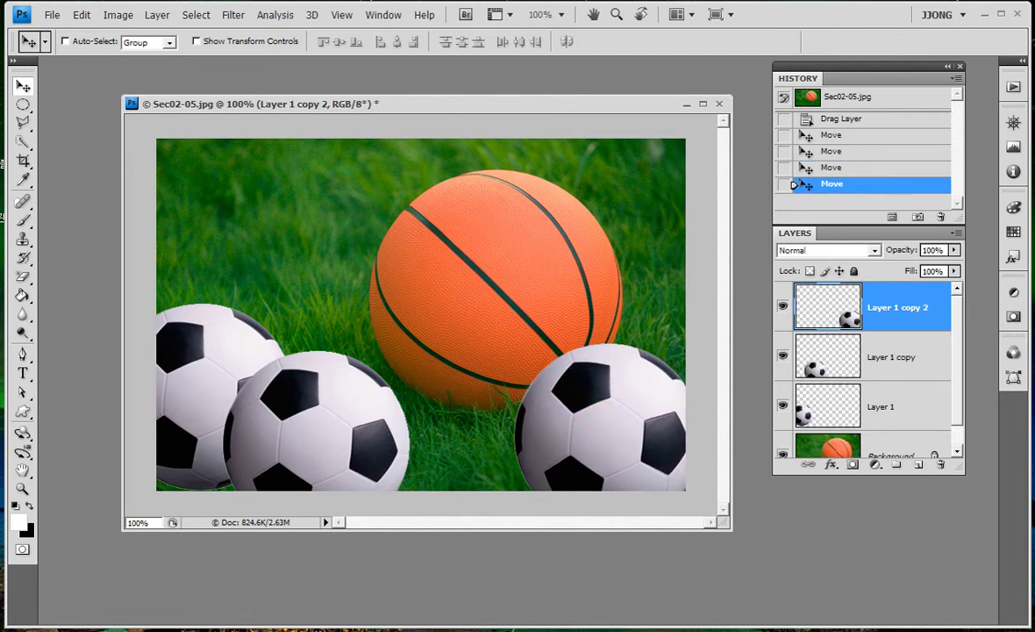
pyautogui.click(26, 88)
pyautogui.moveTo(513, 107); pyautogui.dragTo(507, 88)
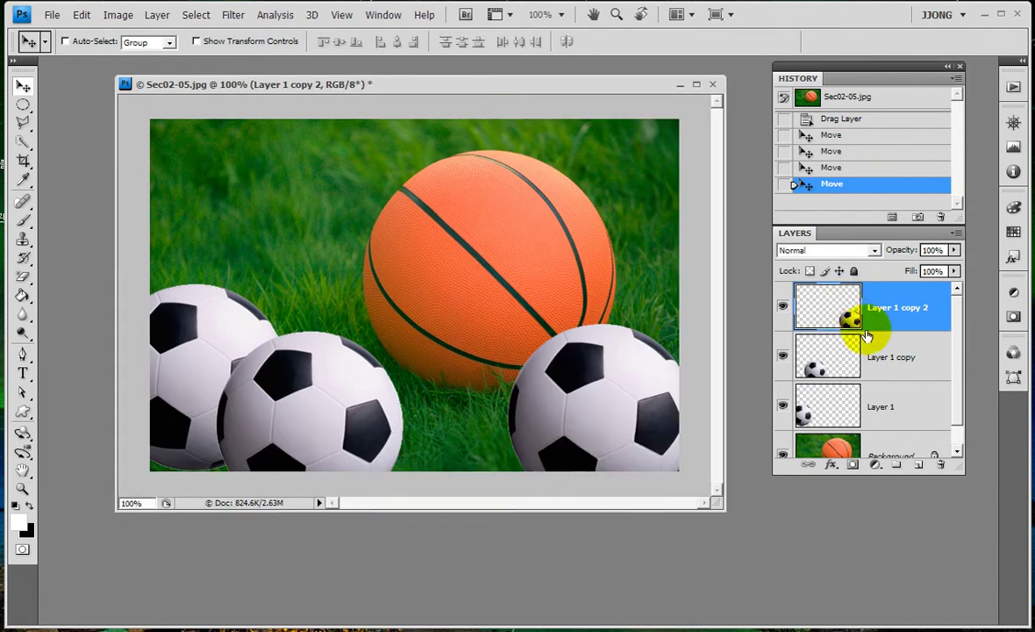